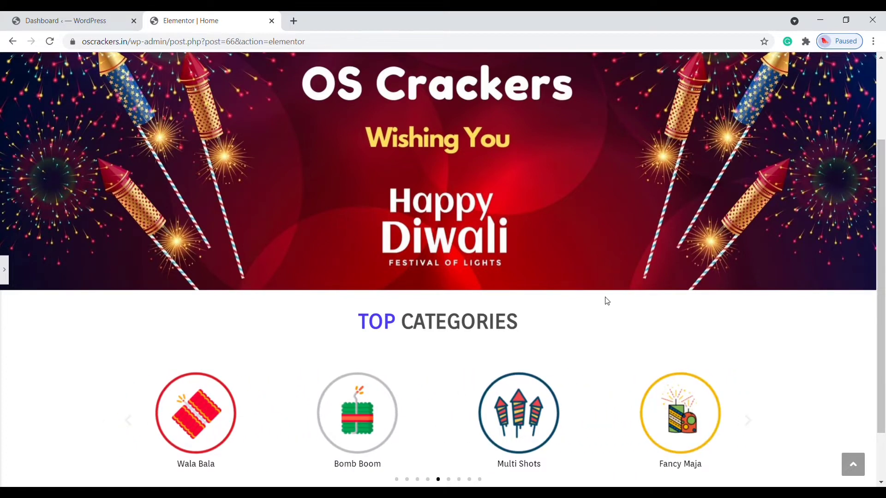
Scroll the Home page to review the Top Categories carousel of firecracker icons.
{"action": "scroll", "coordinate": [607, 301], "scroll_direction": "down", "scroll_amount": 1}
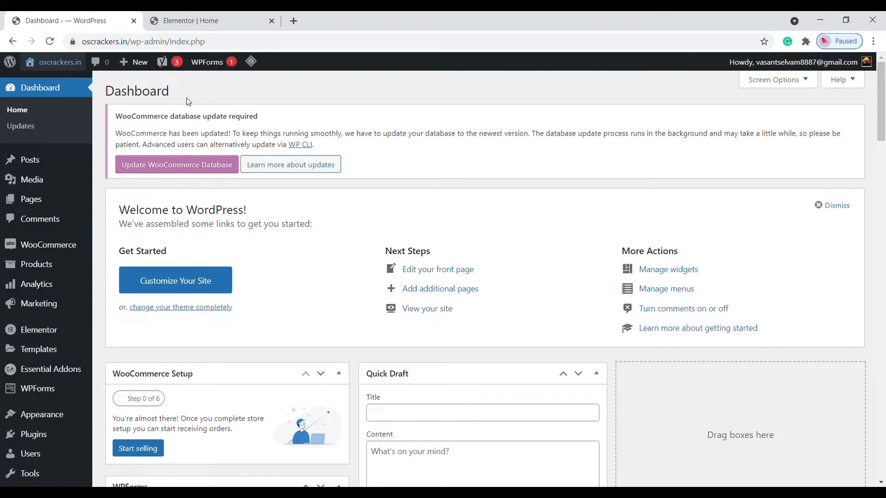
From All Pages, open the Live Demo page with Edit with Elementor.
{"action": "mouse_move", "coordinate": [62, 205]}
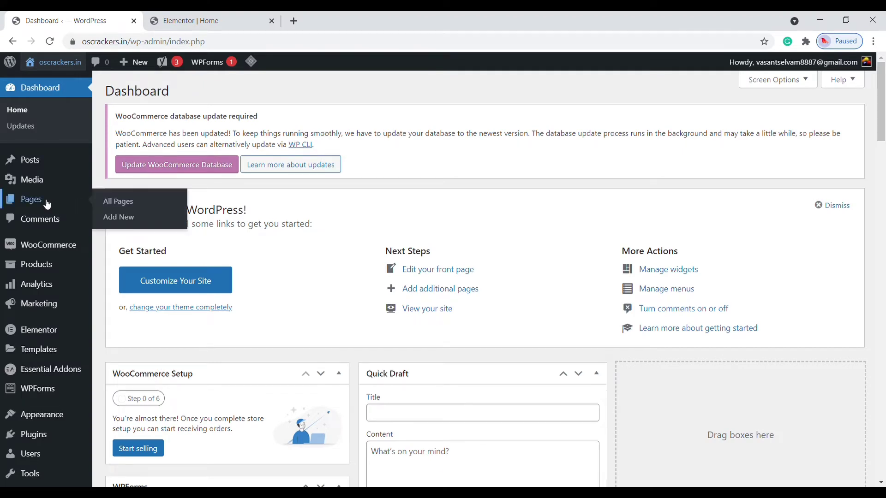
{"action": "left_click", "coordinate": [126, 203]}
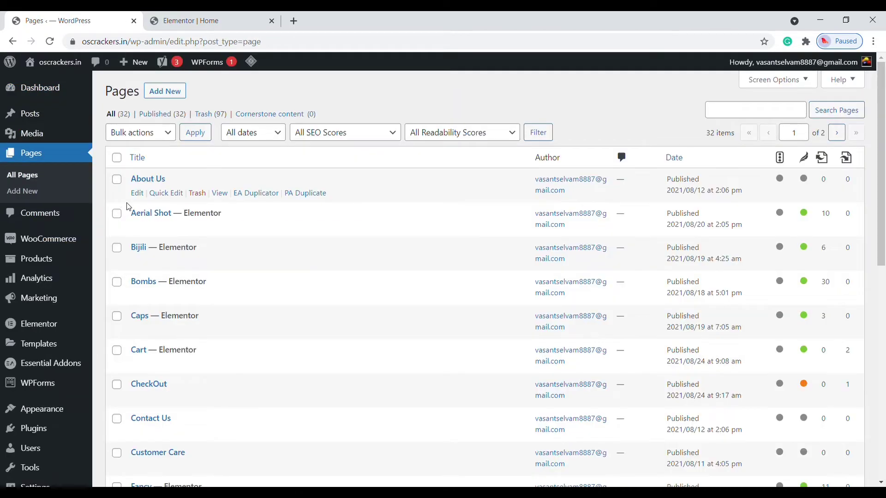
{"action": "scroll", "coordinate": [436, 246], "scroll_direction": "down", "scroll_amount": 2}
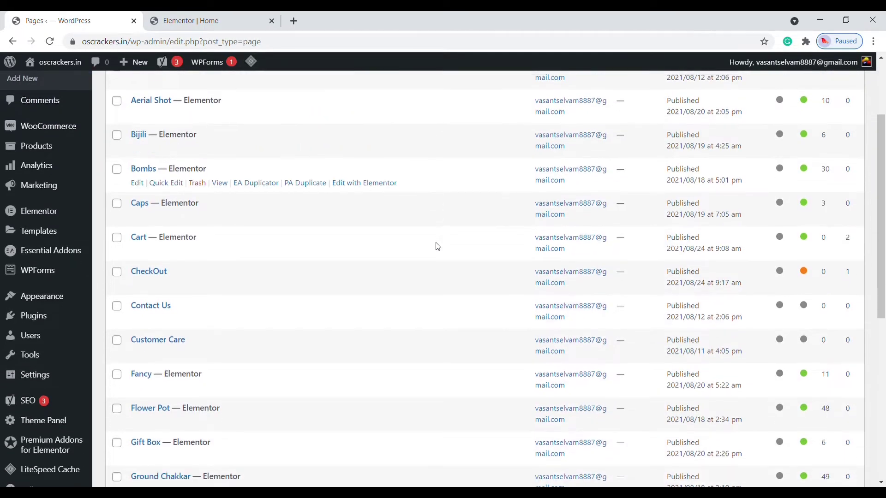
{"action": "scroll", "coordinate": [437, 247], "scroll_direction": "down", "scroll_amount": 1}
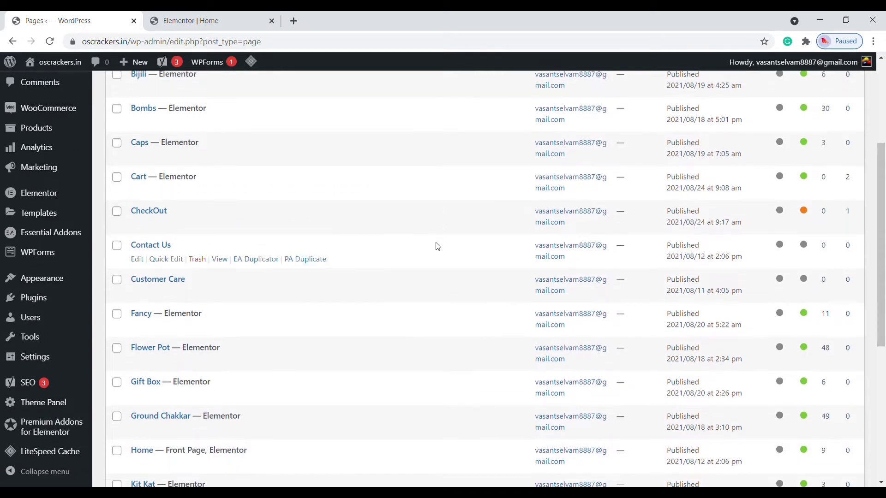
{"action": "scroll", "coordinate": [437, 246], "scroll_direction": "down", "scroll_amount": 2}
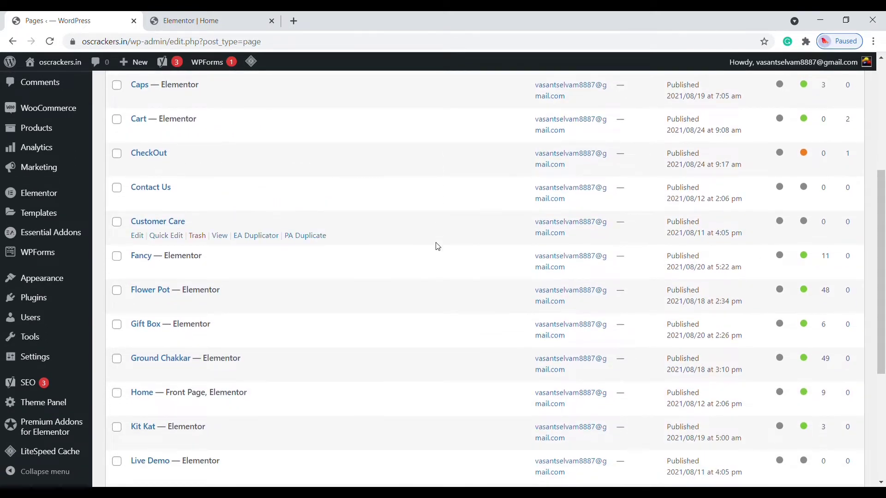
{"action": "scroll", "coordinate": [437, 247], "scroll_direction": "down", "scroll_amount": 3}
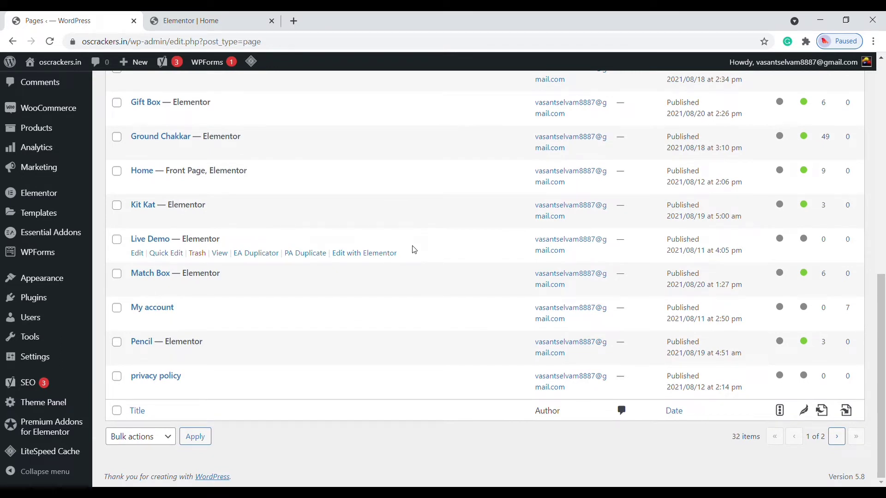
{"action": "left_click", "coordinate": [386, 257]}
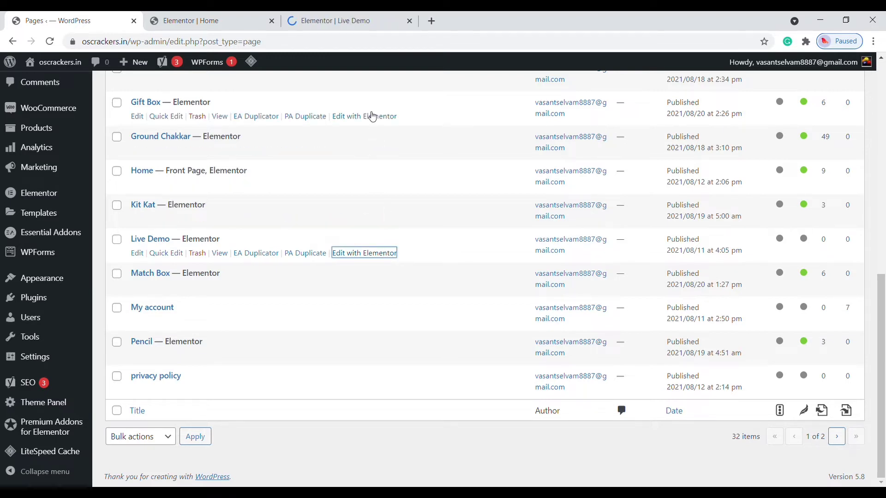
Add an Image Carousel widget, found by searching 'image ca', to the Live Demo page's empty section.
{"action": "left_click", "coordinate": [349, 26]}
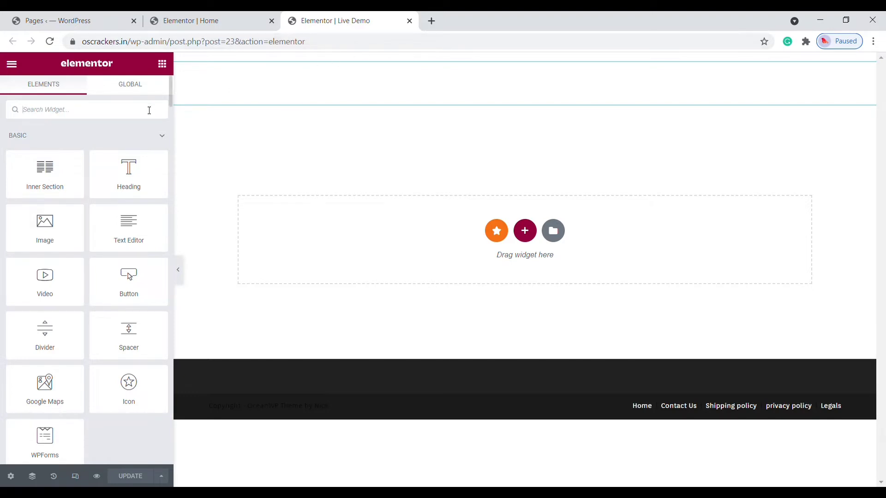
{"action": "type", "text": "imag"}
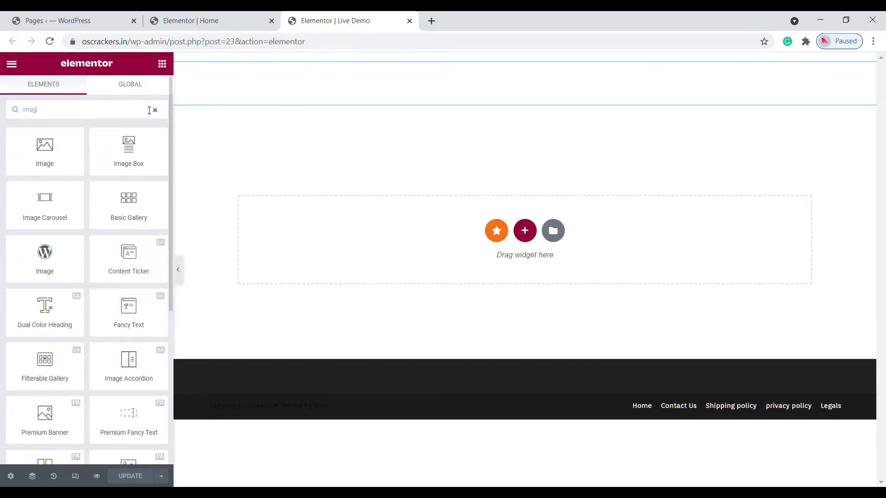
{"action": "type", "text": "e ca"}
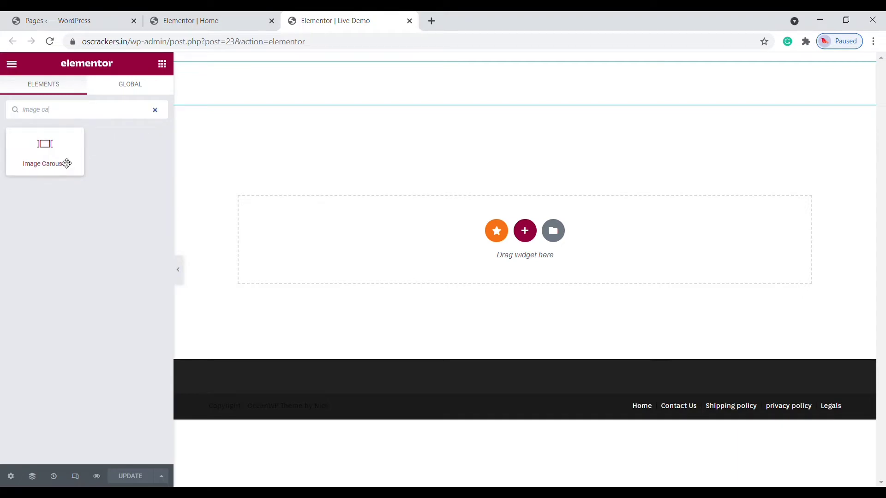
{"action": "left_click_drag", "start_coordinate": [67, 163], "coordinate": [398, 212]}
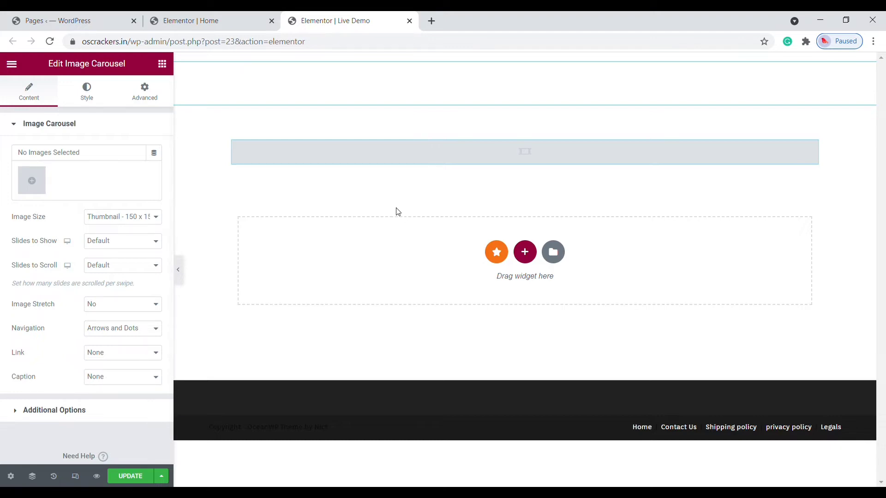
Upload the eight firecracker category icons as a new gallery and insert it into the carousel.
{"action": "left_click", "coordinate": [38, 189]}
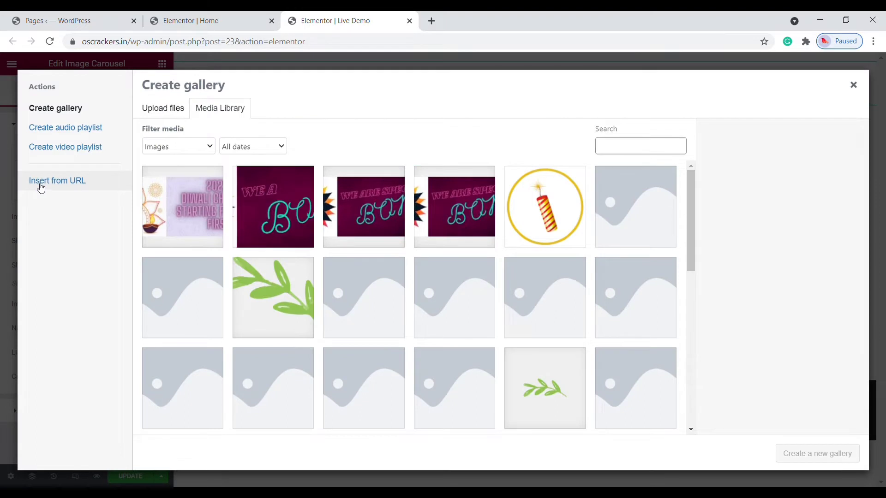
{"action": "left_click", "coordinate": [160, 119]}
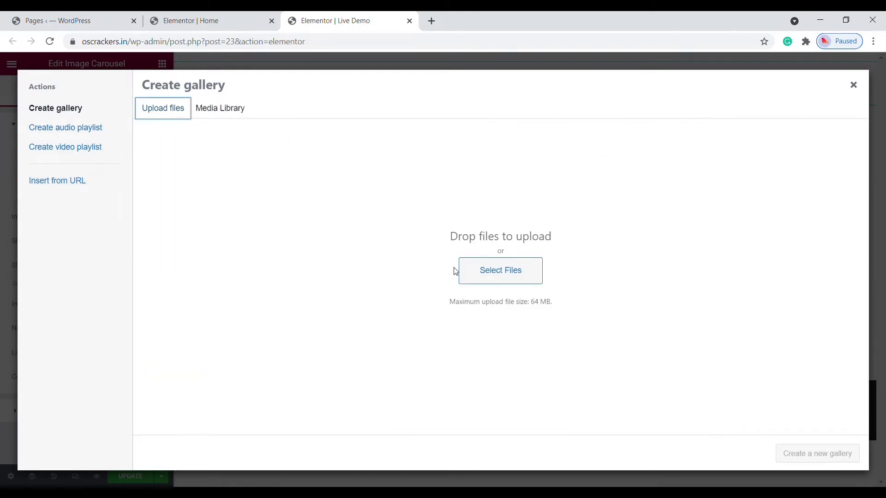
{"action": "left_click", "coordinate": [477, 277]}
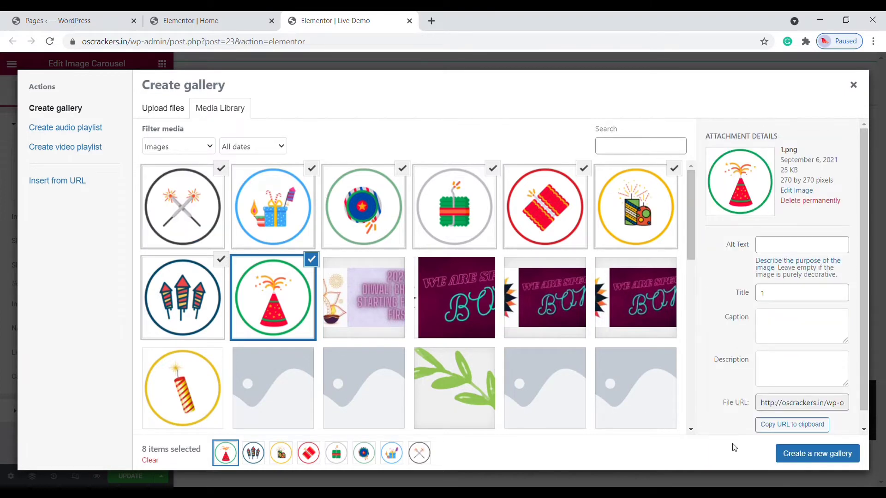
{"action": "left_click", "coordinate": [779, 457]}
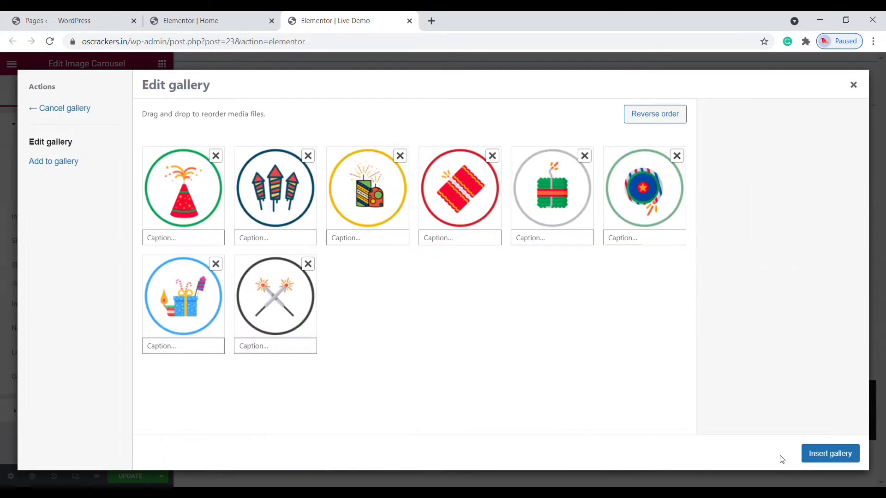
{"action": "left_click", "coordinate": [811, 457]}
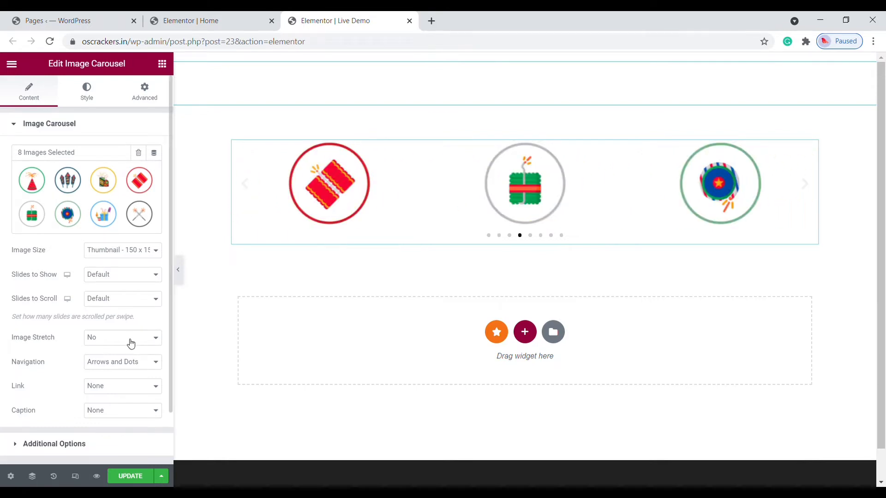
Set the carousel's Link option to Custom URL and open a new browser tab.
{"action": "scroll", "coordinate": [129, 343], "scroll_direction": "down", "scroll_amount": 2}
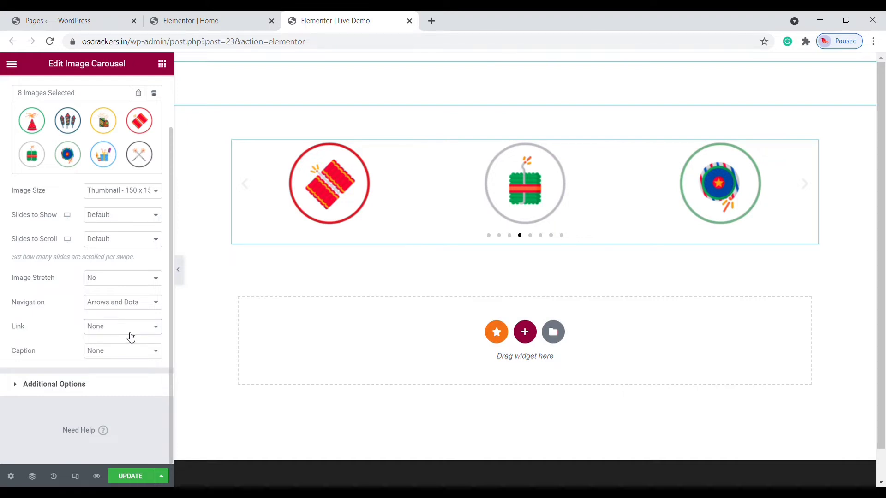
{"action": "left_click", "coordinate": [123, 364]}
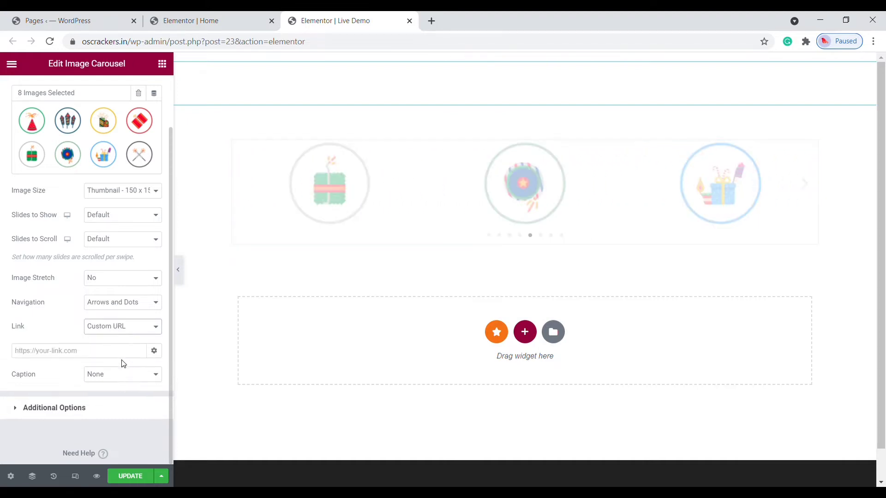
{"action": "scroll", "coordinate": [124, 364], "scroll_direction": "down", "scroll_amount": 1}
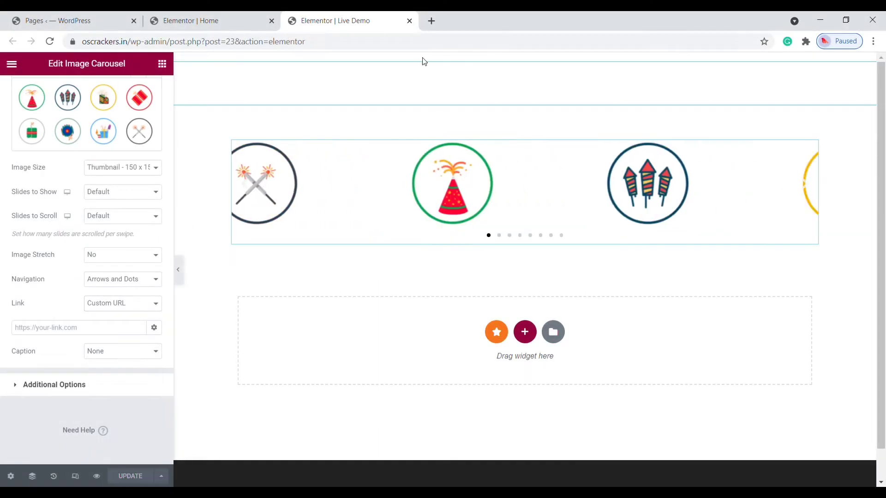
{"action": "left_click", "coordinate": [433, 22]}
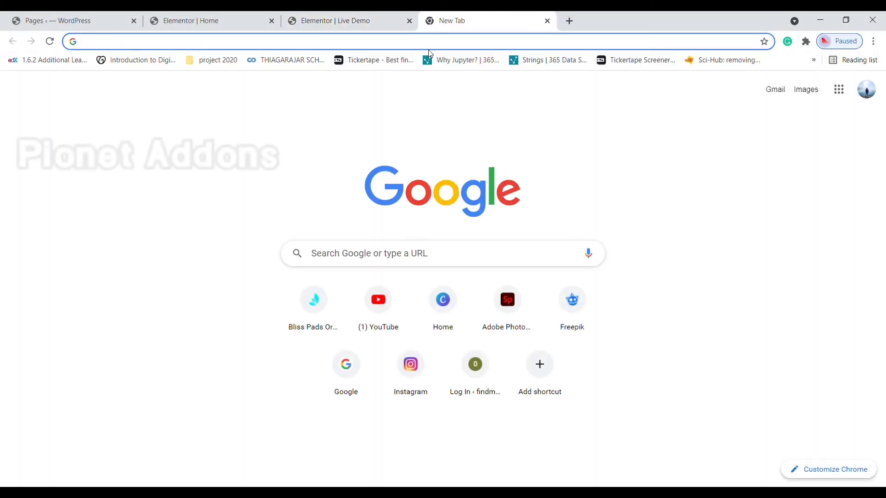
Google 'pionet addons' and download the Piotnet Addons For Elementor zip from WordPress.org.
{"action": "left_click", "coordinate": [364, 253]}
{"action": "type", "text": "p"}
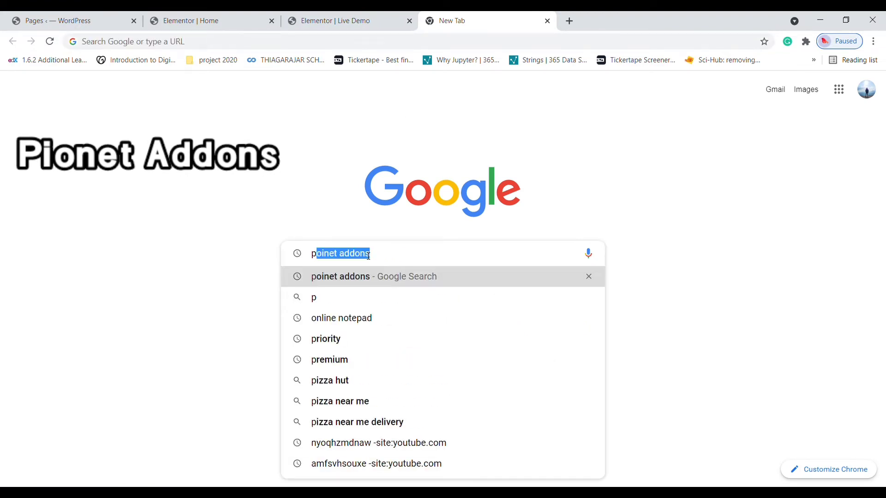
{"action": "type", "text": "ionet"}
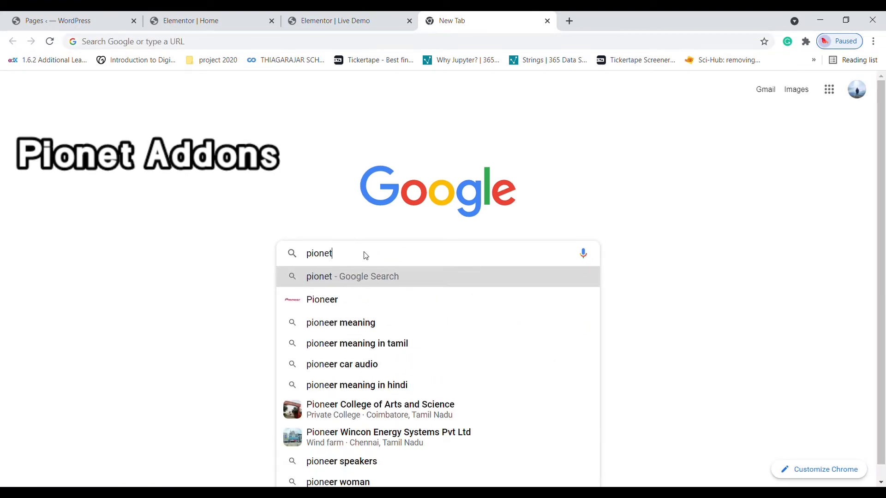
{"action": "type", "text": " addo"}
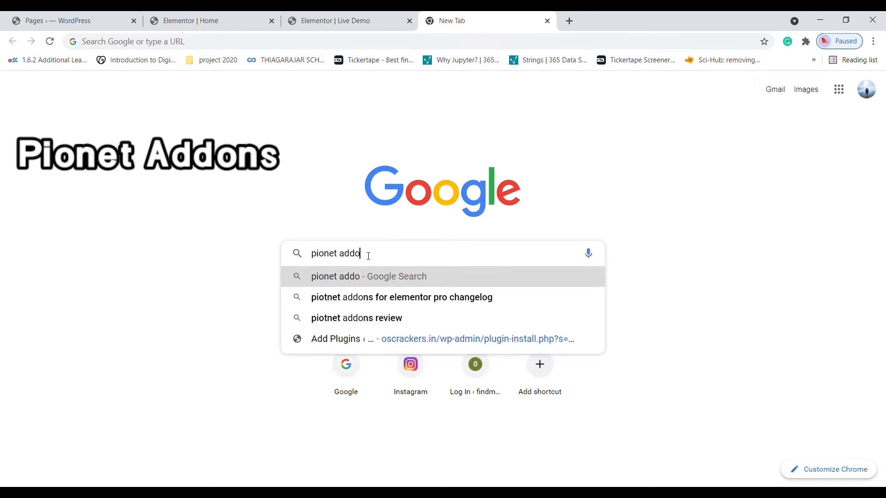
{"action": "type", "text": "ns"}
{"action": "key", "text": "Return"}
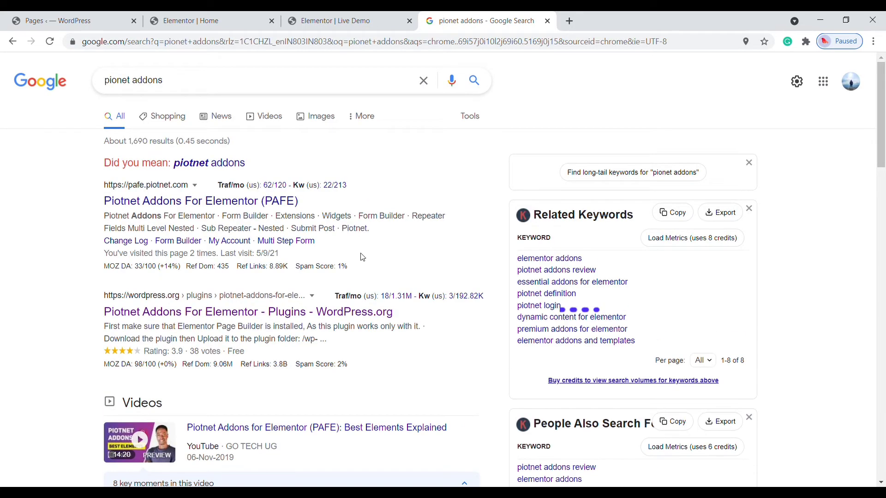
{"action": "left_click", "coordinate": [257, 321]}
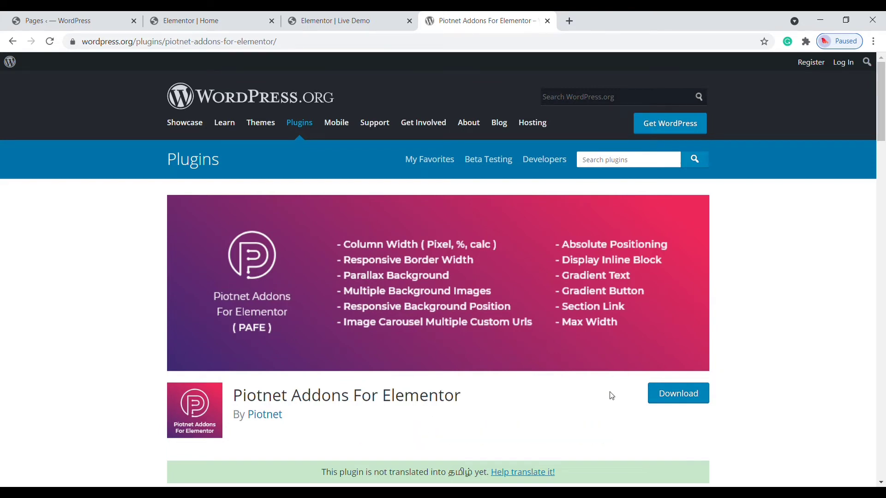
{"action": "left_click", "coordinate": [677, 404]}
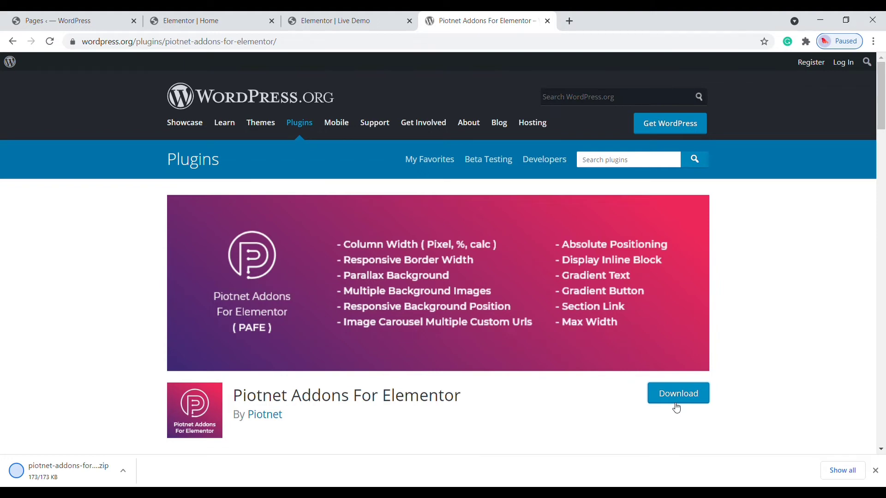
{"action": "left_click", "coordinate": [69, 20]}
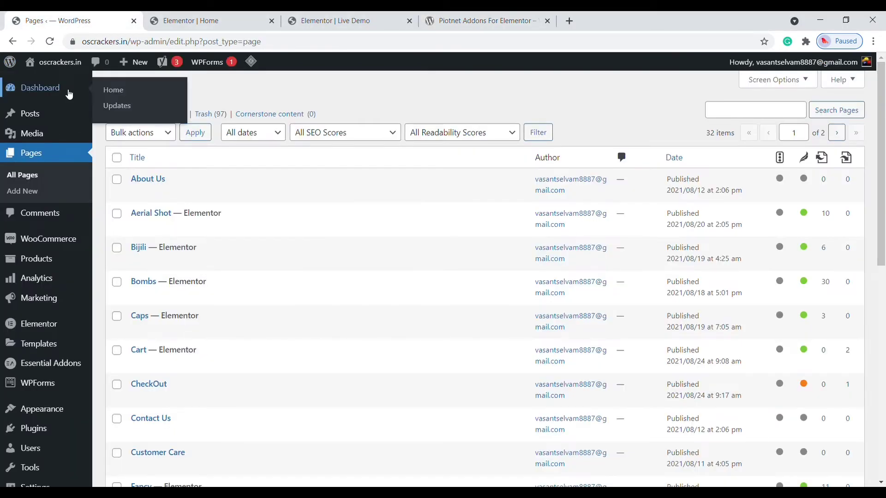
{"action": "scroll", "coordinate": [59, 249], "scroll_direction": "down", "scroll_amount": 1}
{"action": "scroll", "coordinate": [59, 250], "scroll_direction": "down", "scroll_amount": 3}
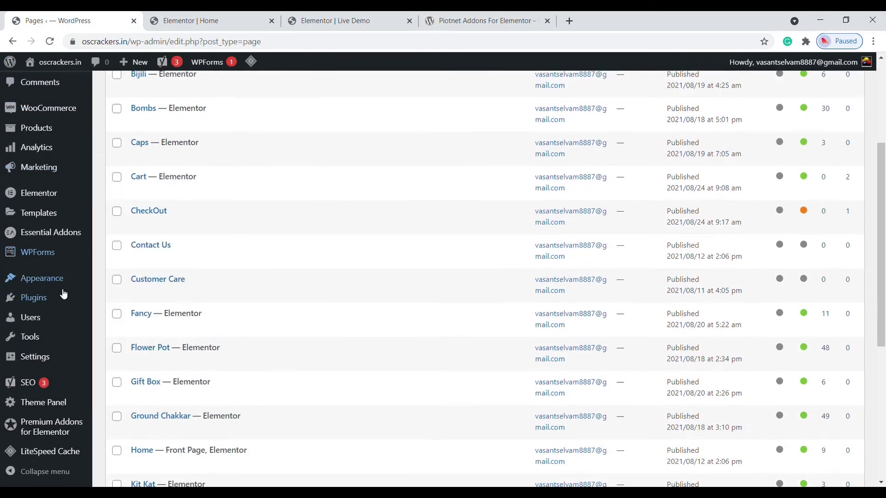
Upload, install and activate the Piotnet Addons For Elementor plugin from its zip file.
{"action": "mouse_move", "coordinate": [59, 298]}
{"action": "left_click", "coordinate": [116, 316]}
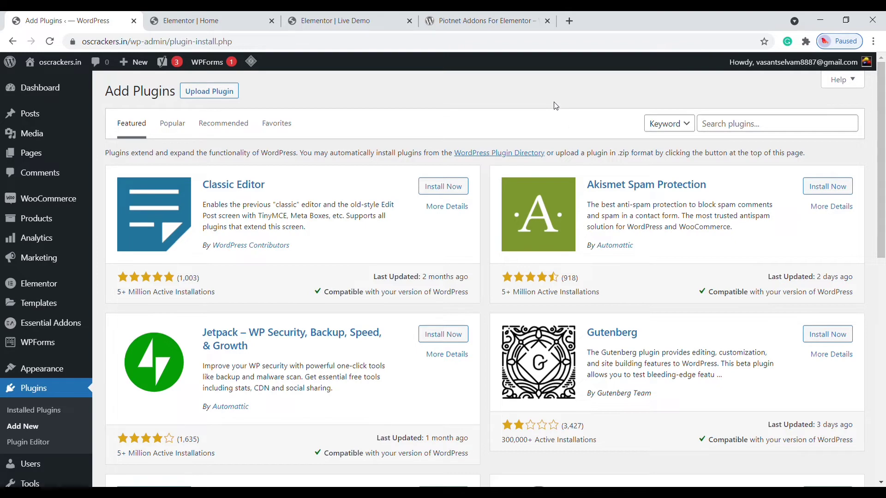
{"action": "left_click", "coordinate": [198, 102]}
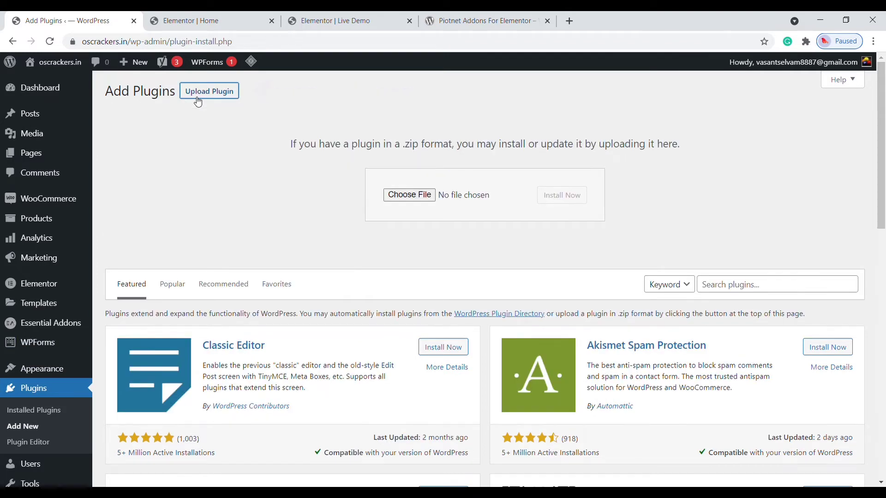
{"action": "left_click", "coordinate": [396, 199]}
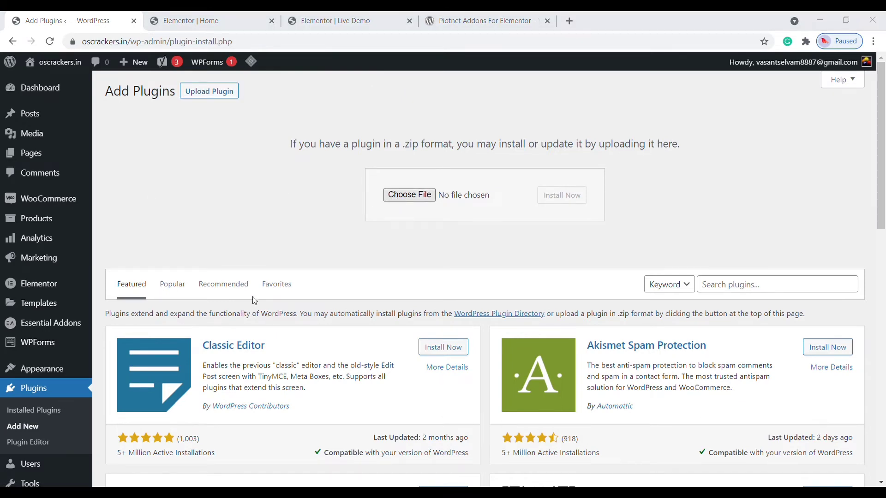
{"action": "key", "text": "Return"}
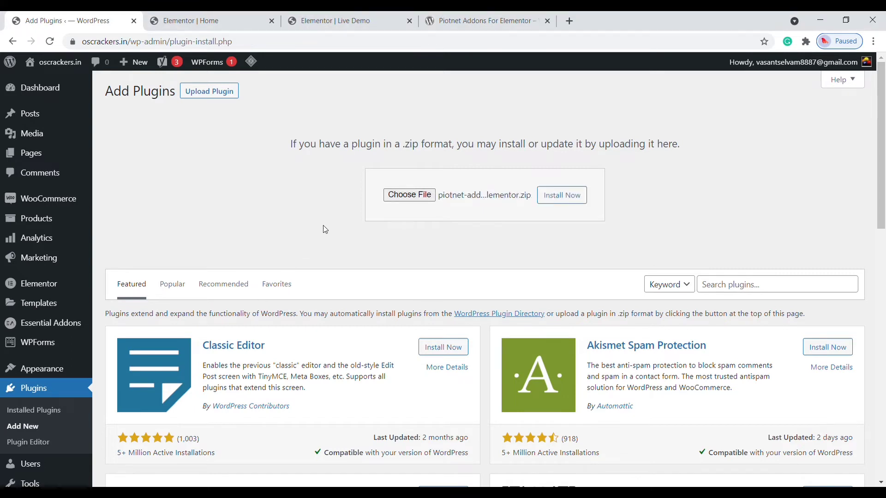
{"action": "left_click", "coordinate": [562, 196]}
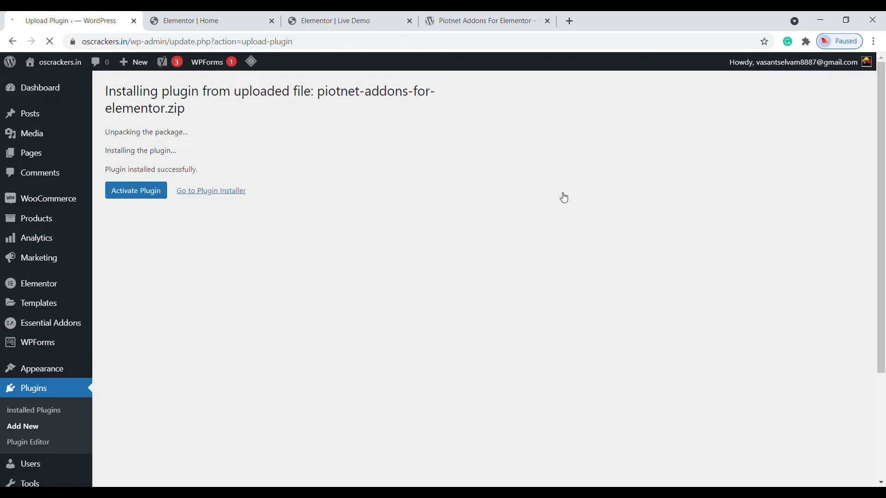
{"action": "left_click", "coordinate": [136, 191]}
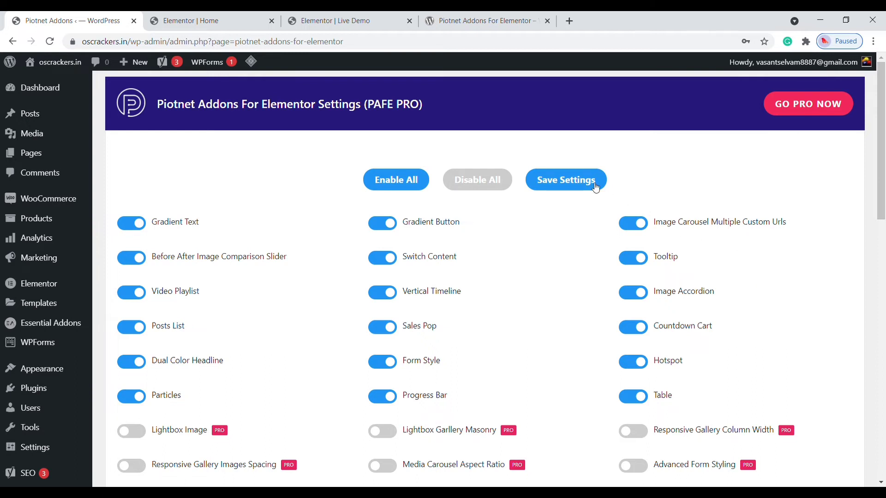
Reload the Live Demo editor and check the carousel's new PAFE Image Carousel Multiple Custom Urls option.
{"action": "left_click", "coordinate": [367, 28]}
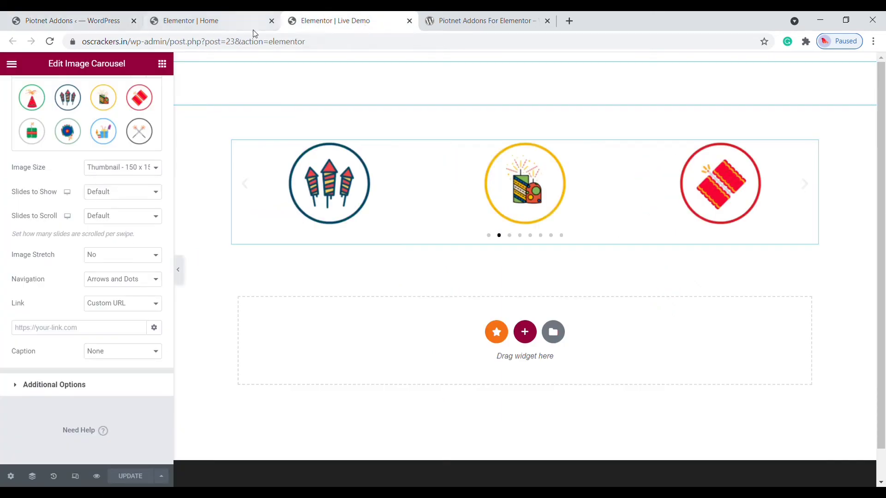
{"action": "left_click", "coordinate": [50, 42]}
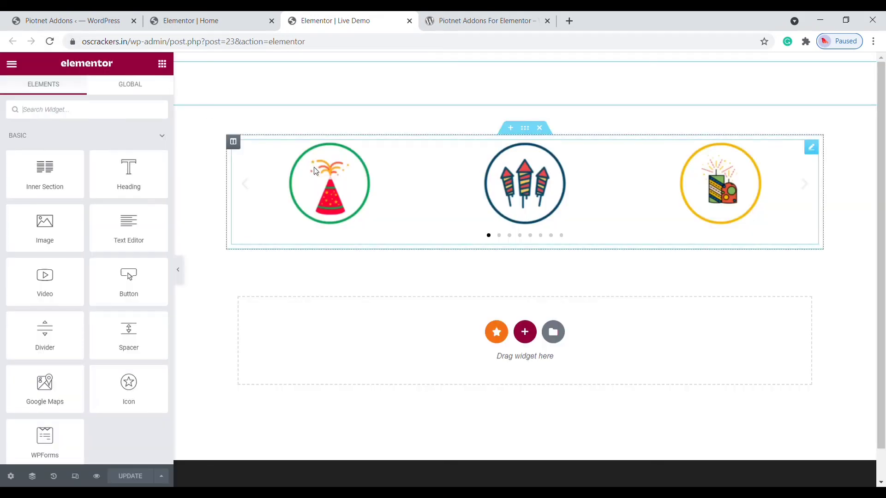
{"action": "left_click", "coordinate": [315, 172]}
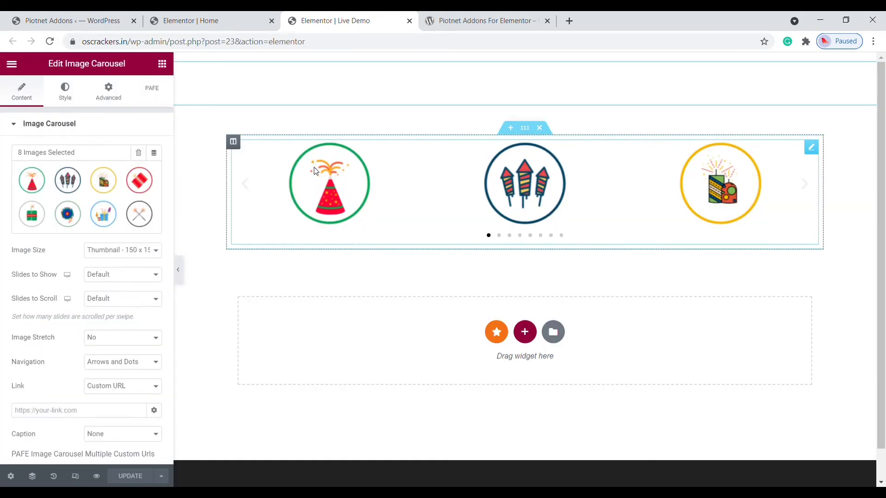
{"action": "scroll", "coordinate": [138, 203], "scroll_direction": "down", "scroll_amount": 4}
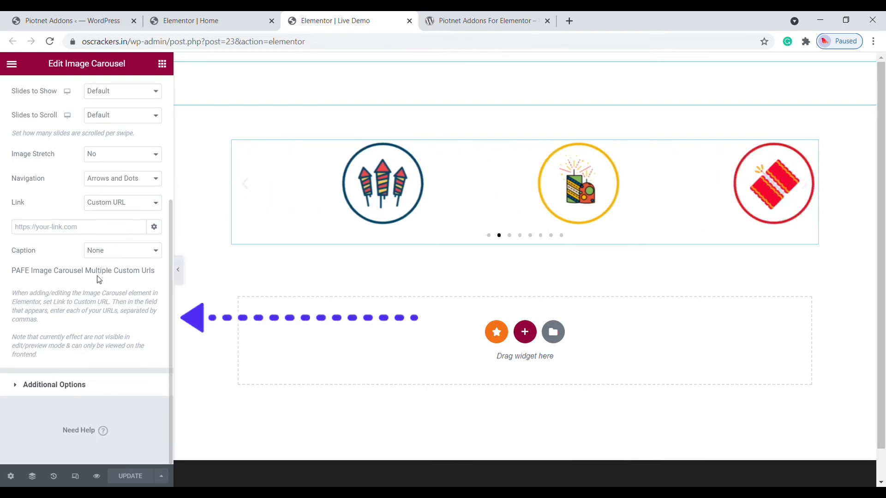
{"action": "left_click", "coordinate": [76, 20]}
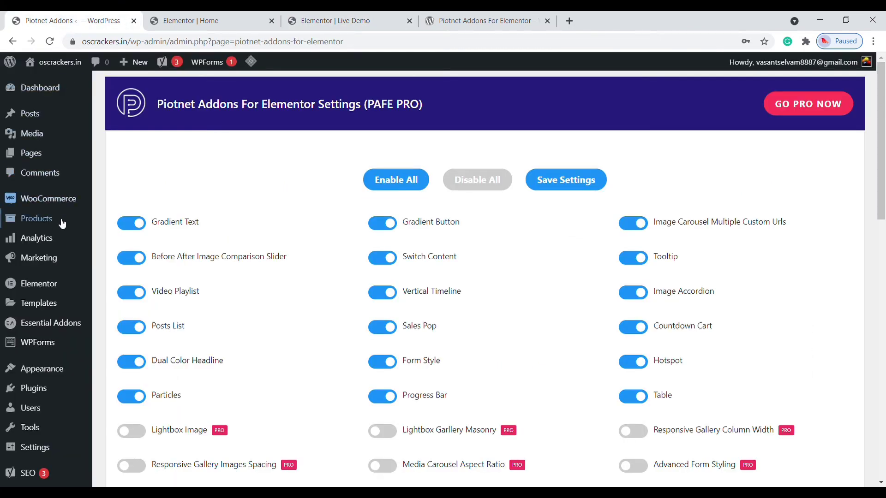
View the Flower Pot page from All Pages and copy its address.
{"action": "left_click", "coordinate": [118, 155]}
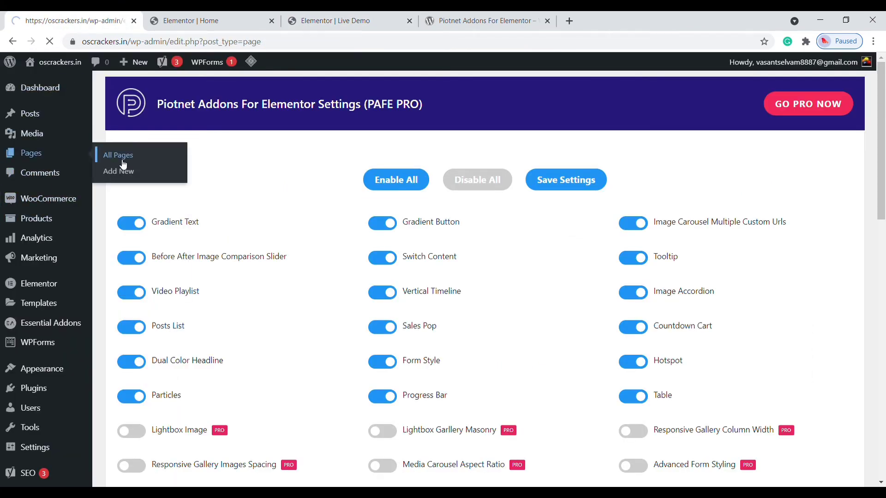
{"action": "scroll", "coordinate": [196, 200], "scroll_direction": "down", "scroll_amount": 5}
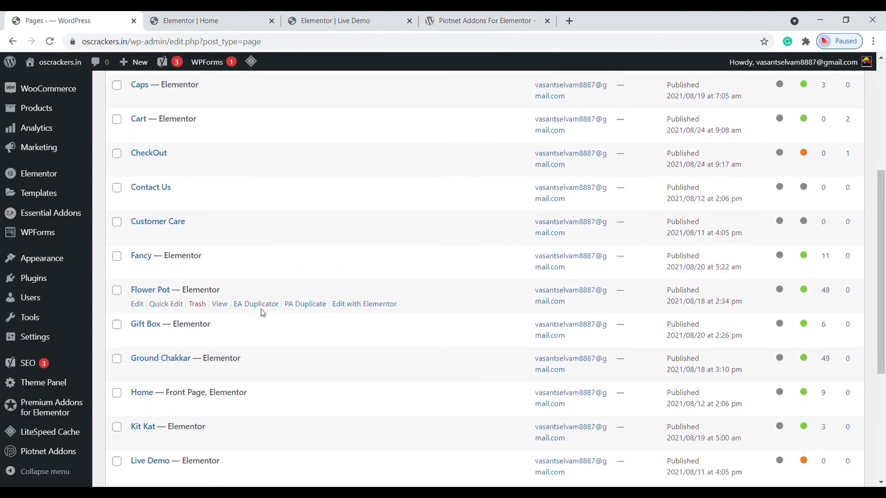
{"action": "left_click", "coordinate": [220, 305]}
{"action": "left_click", "coordinate": [211, 23]}
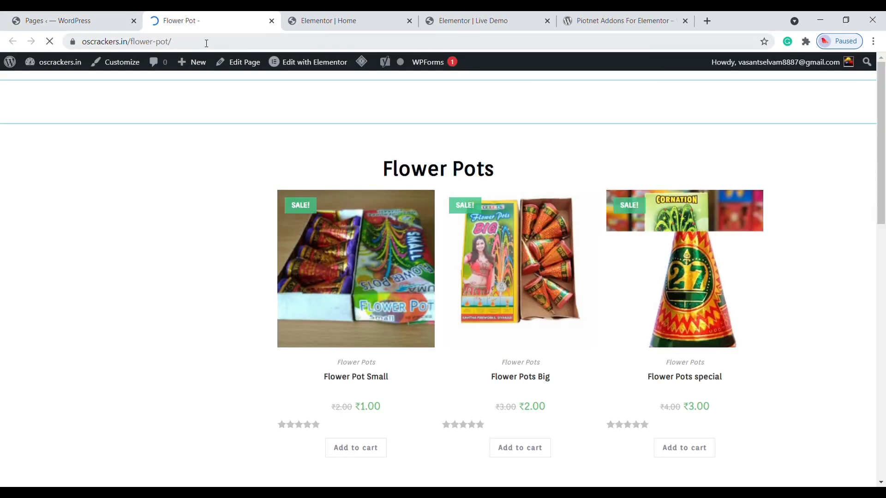
{"action": "left_click", "coordinate": [206, 43]}
{"action": "key", "text": "ctrl+c"}
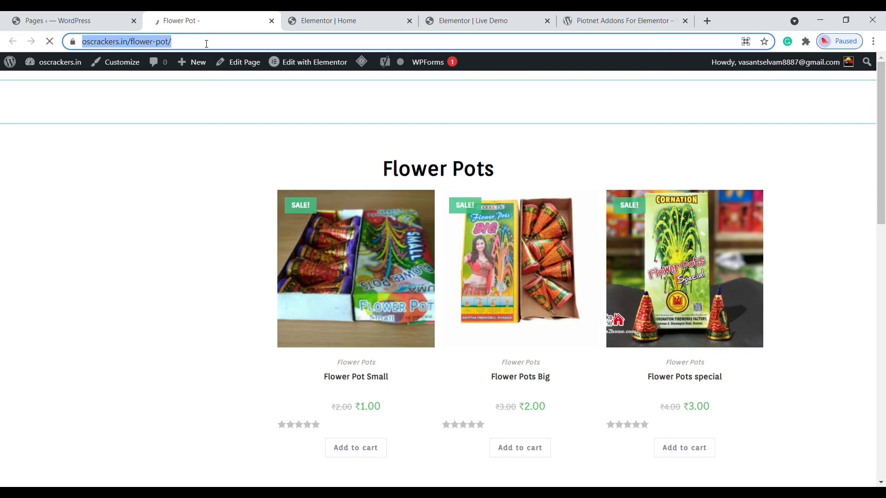
{"action": "left_click", "coordinate": [473, 15]}
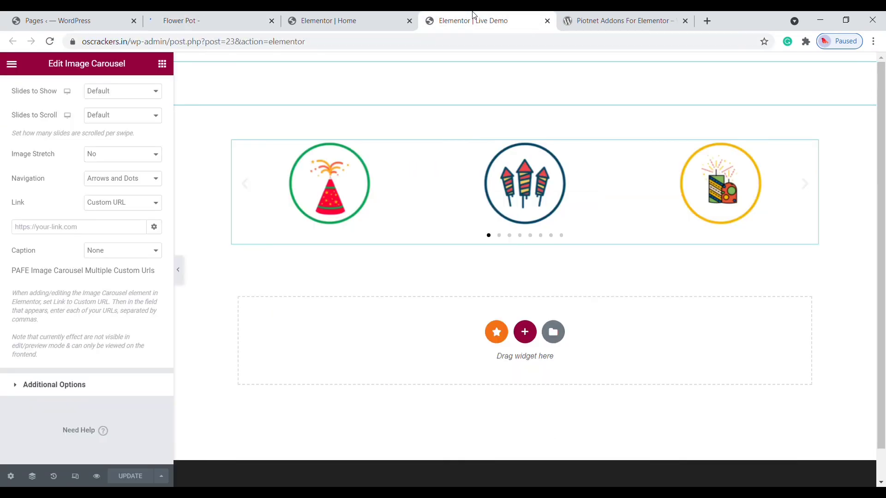
{"action": "left_click", "coordinate": [91, 227]}
{"action": "key", "text": "ctrl+v"}
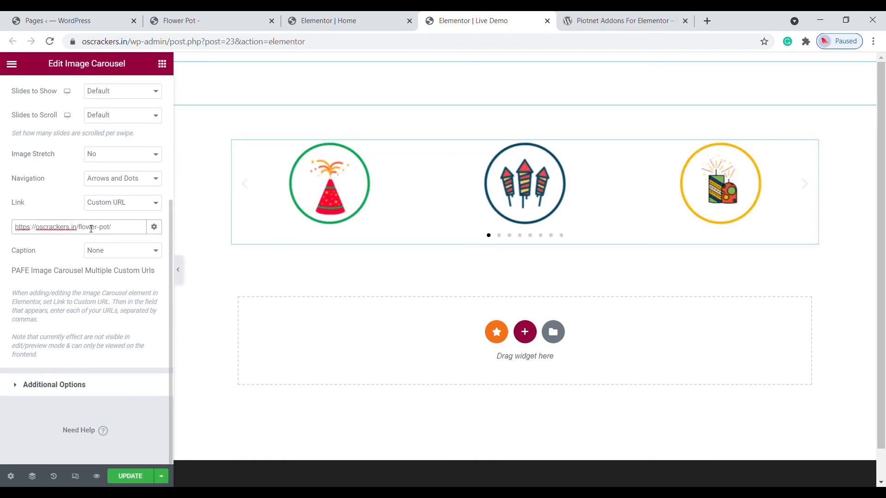
{"action": "key", "text": "BackSpace"}
{"action": "type", "text": ","}
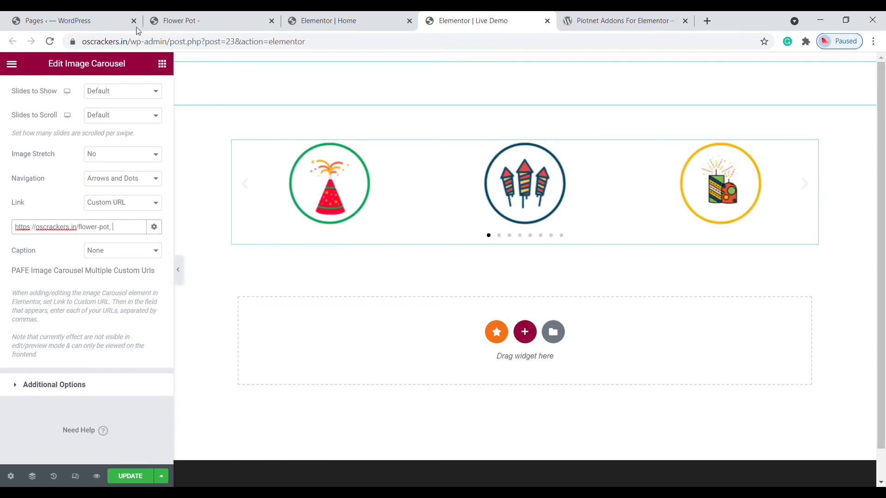
{"action": "left_click", "coordinate": [122, 22]}
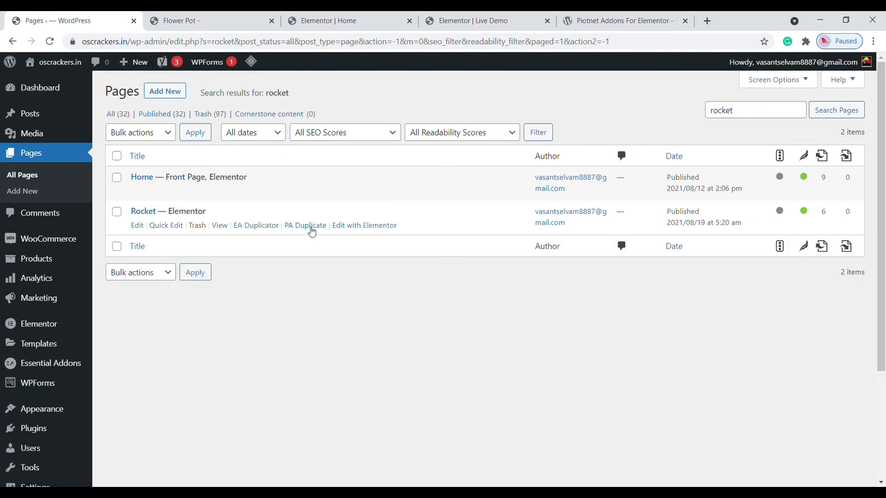
Append the Rocket page URL after flower-pot in the carousel's Custom URL field, then update Live Demo.
{"action": "middle_click", "coordinate": [221, 226]}
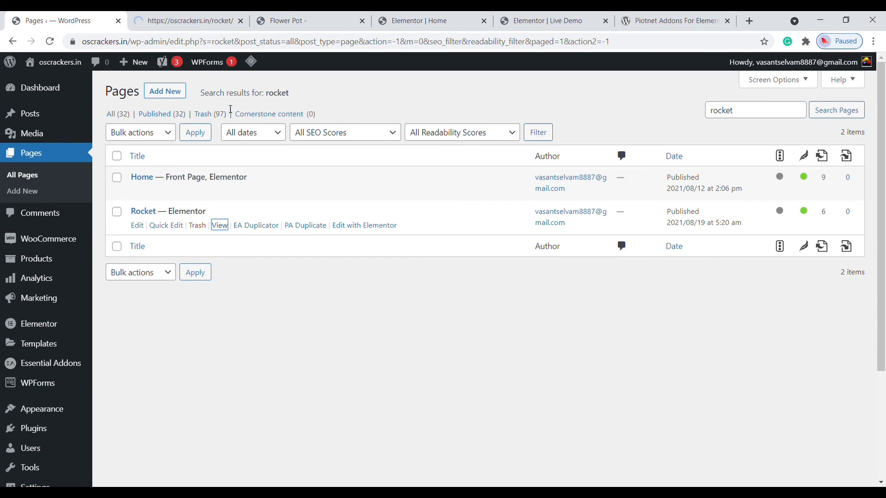
{"action": "left_click", "coordinate": [197, 27]}
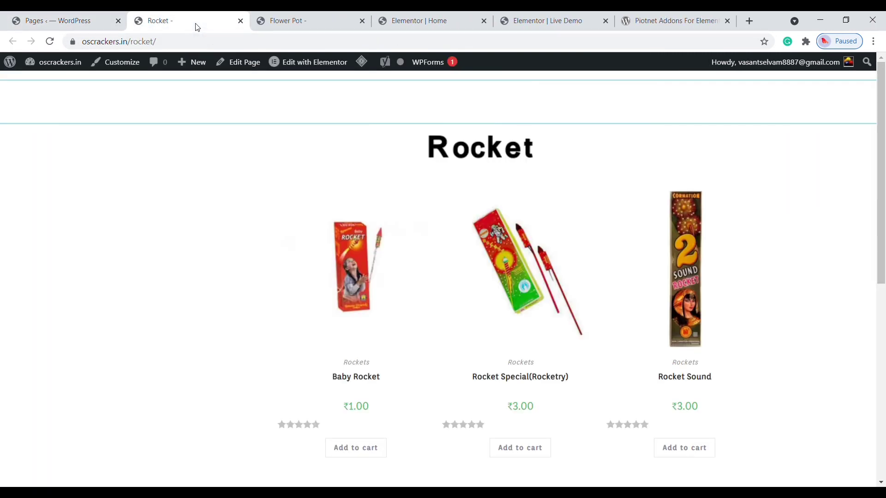
{"action": "left_click", "coordinate": [187, 45]}
{"action": "key", "text": "ctrl+c"}
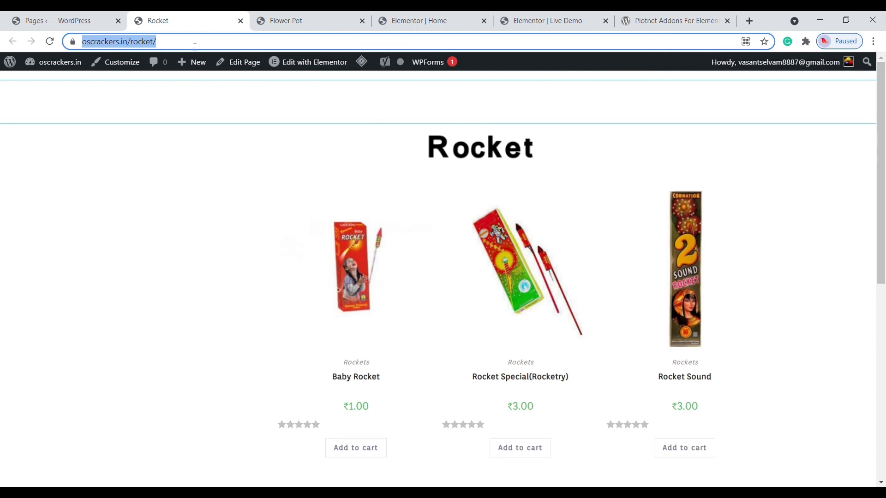
{"action": "left_click", "coordinate": [542, 17]}
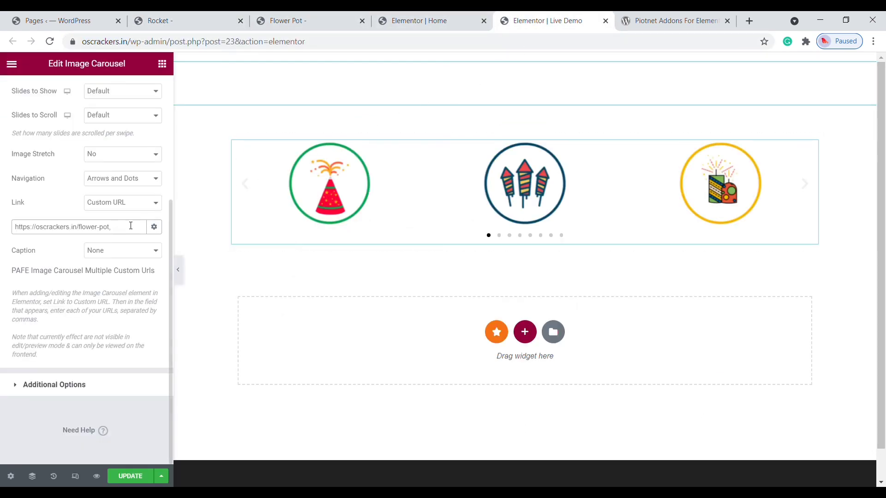
{"action": "key", "text": "ctrl+v"}
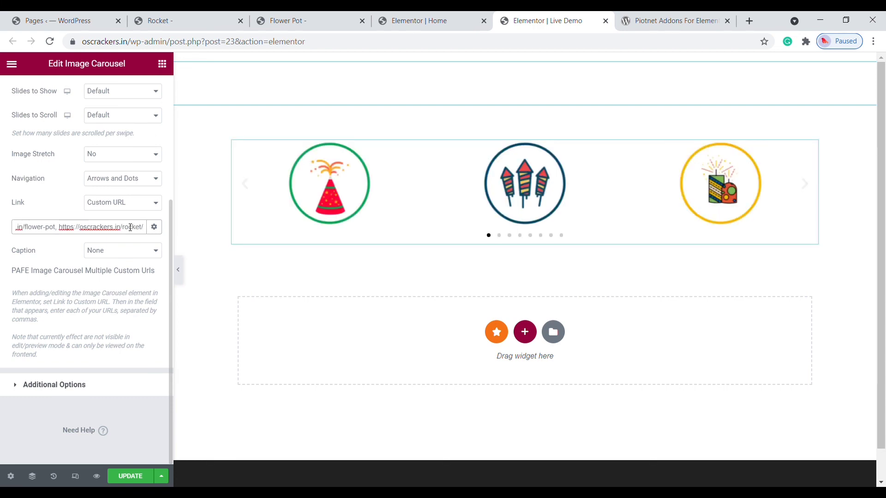
{"action": "left_click", "coordinate": [131, 476]}
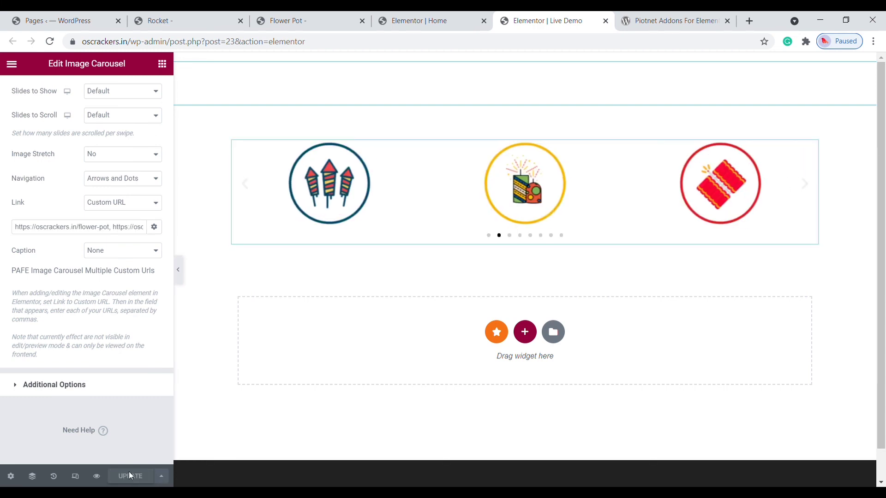
{"action": "left_click", "coordinate": [51, 16]}
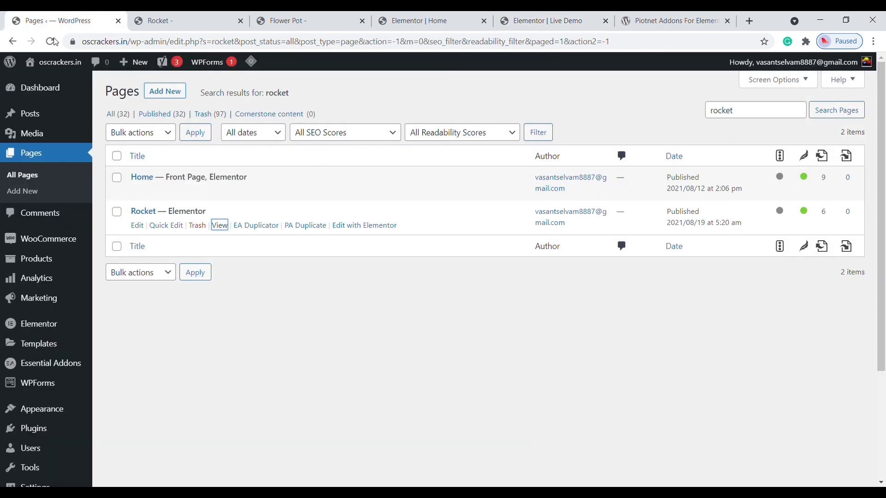
Open the live oscrackers.in home page from the admin bar's Visit Site in a new tab.
{"action": "mouse_move", "coordinate": [56, 62]}
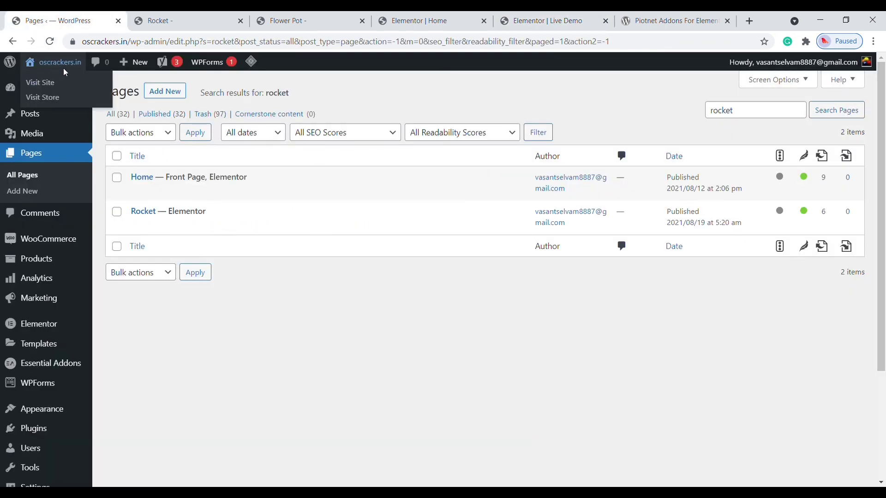
{"action": "middle_click", "coordinate": [66, 73]}
{"action": "left_click", "coordinate": [136, 22]}
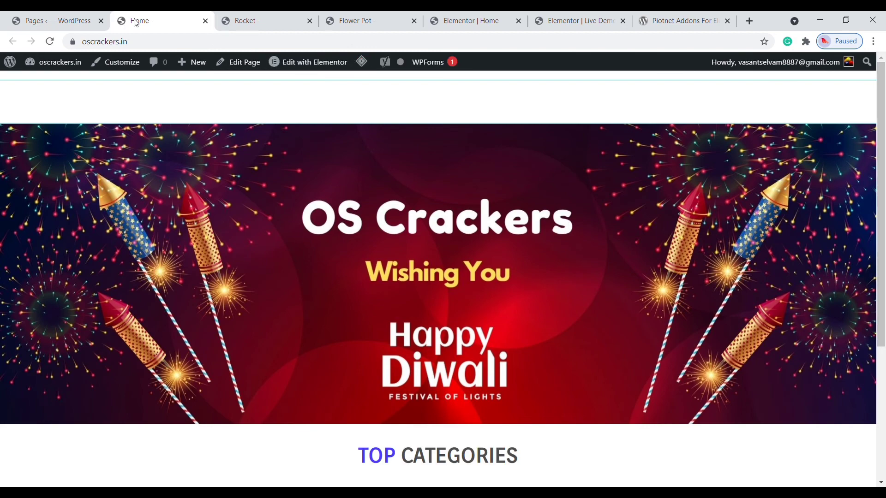